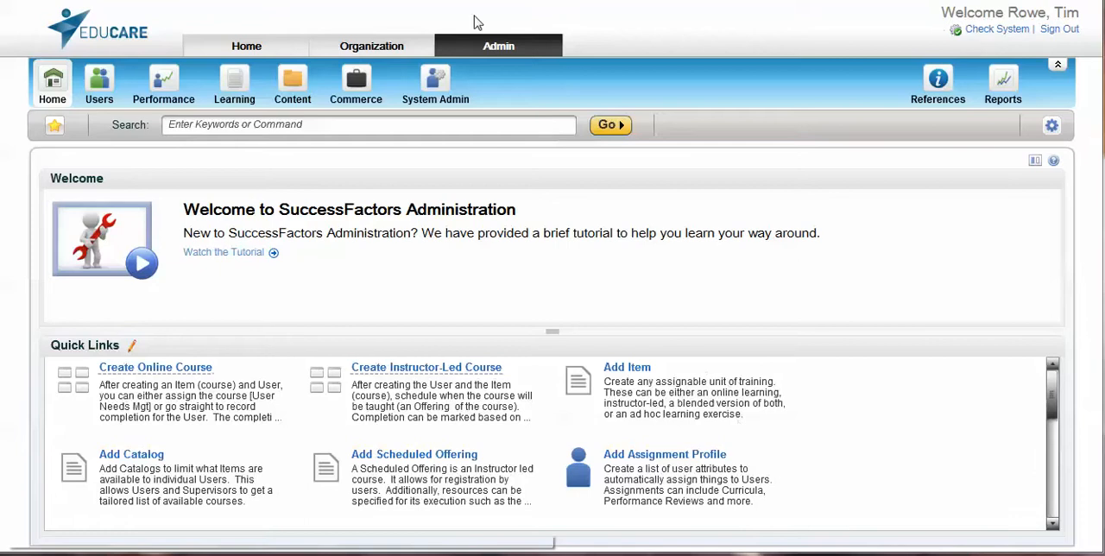
Open the form for adding a new assignment profile in the user administration area
click(497, 50)
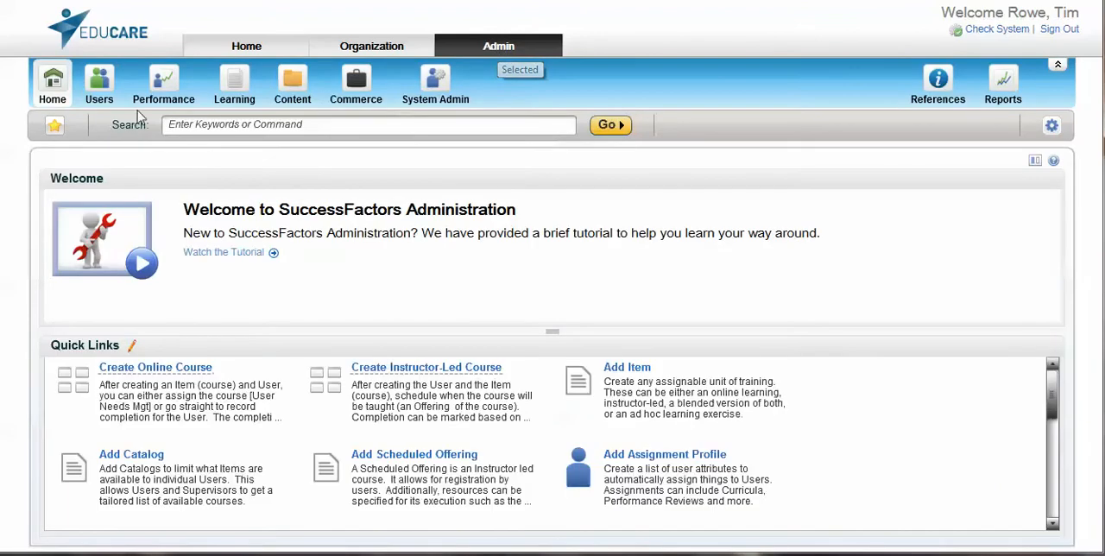
click(97, 85)
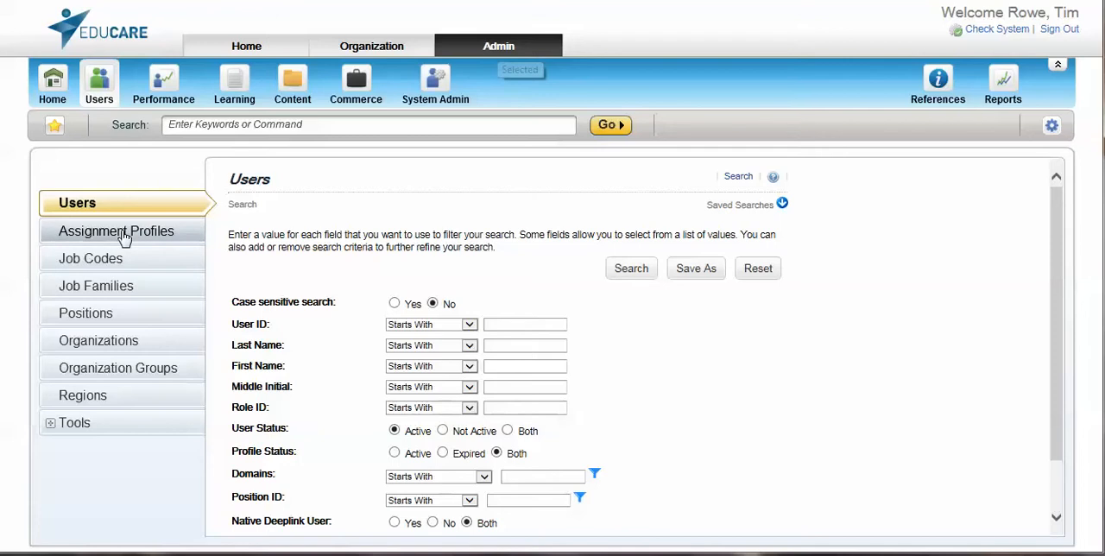
click(124, 238)
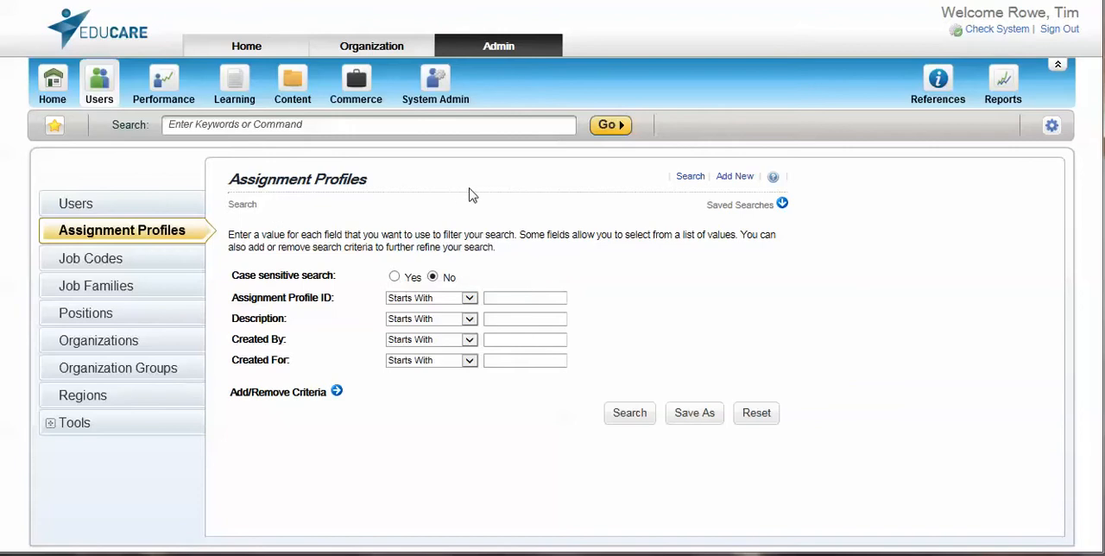
click(734, 183)
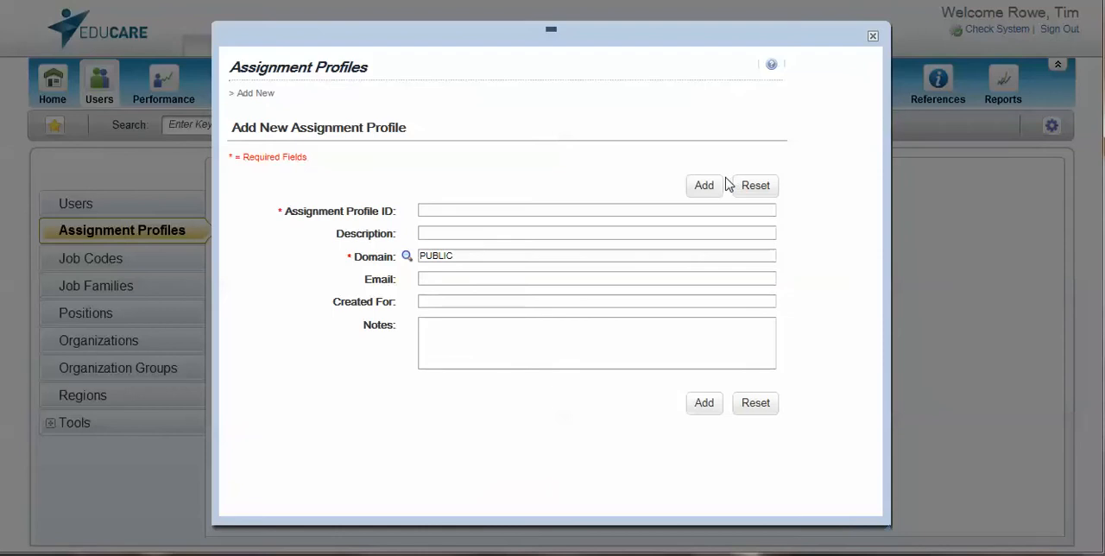
Enter "Supervisors in FLL" as the Assignment Profile ID and "Supervisors in Fort Lauderdale" as the description
click(436, 208)
text(Supervisors in FLL)
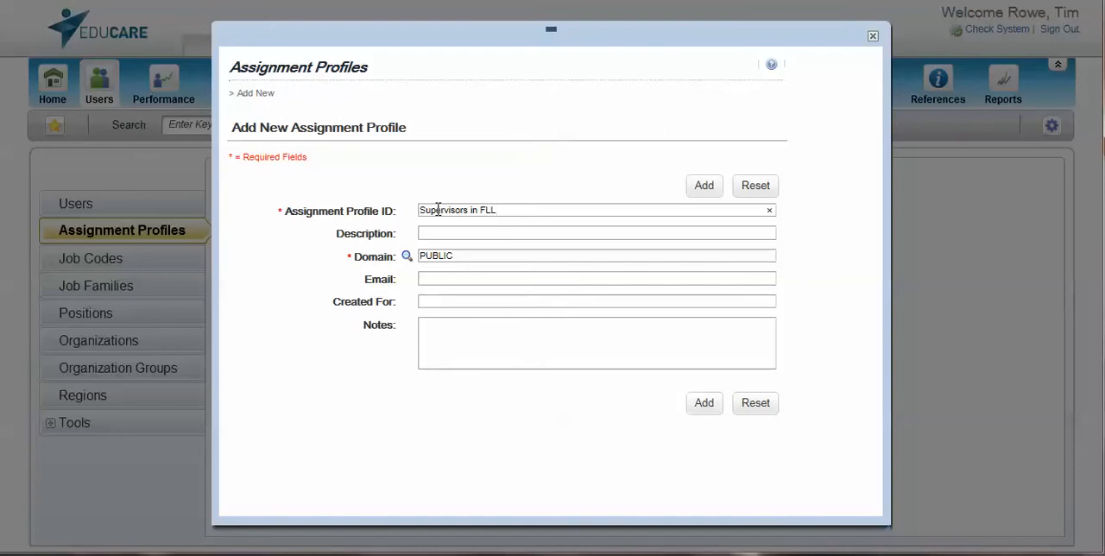
click(430, 232)
text(Supervisors in Fort Lauderdale)
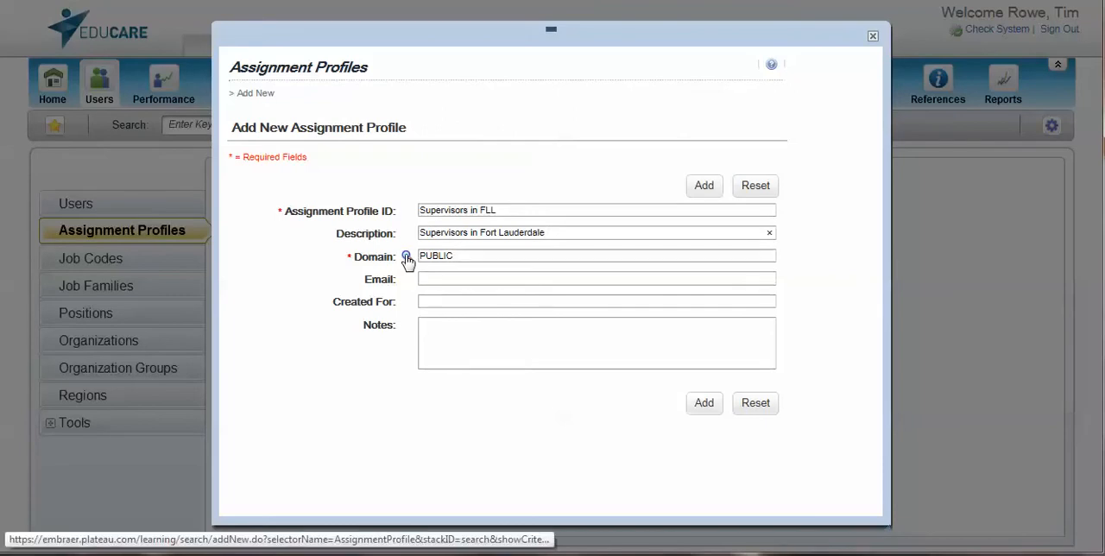
Fill in the administrator's contact email and add the new assignment profile, leaving Created For and Notes blank
click(430, 277)
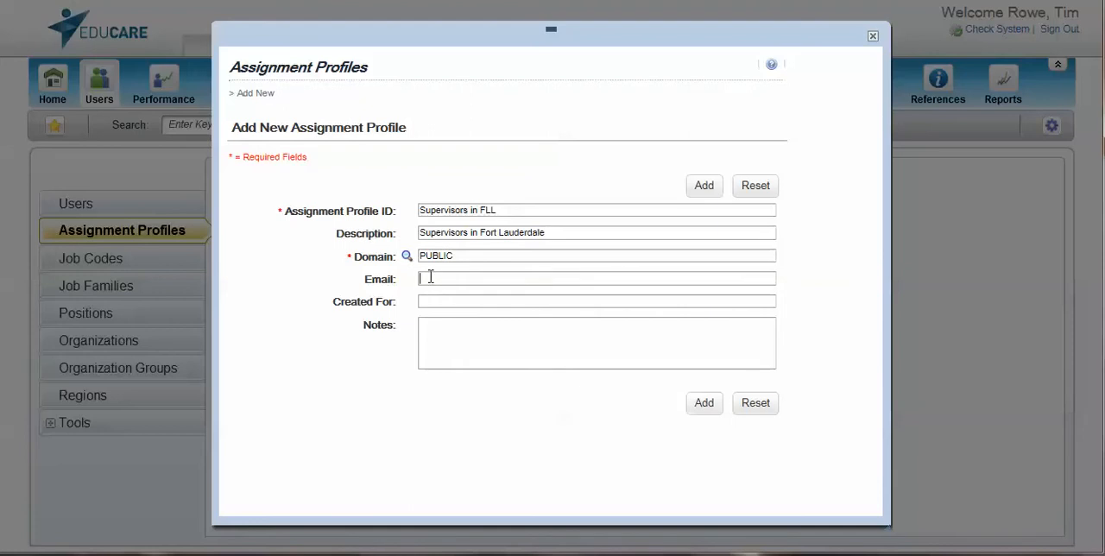
text(t)
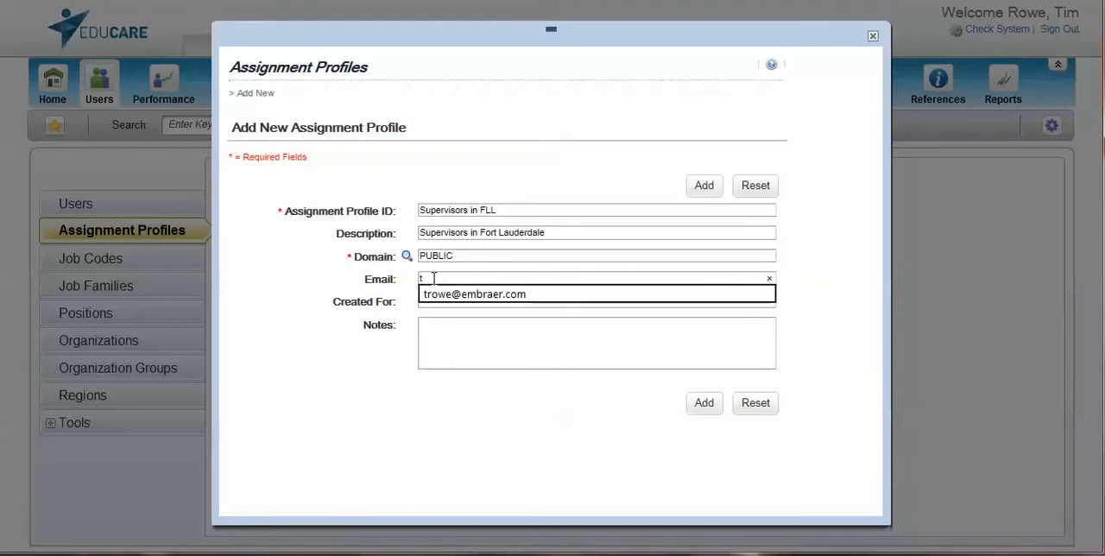
click(445, 298)
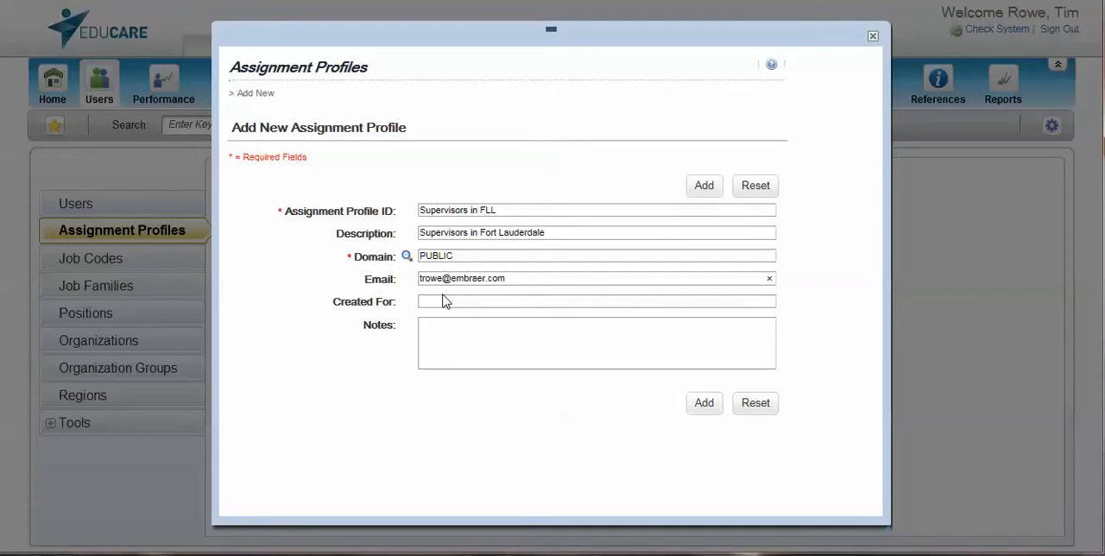
click(442, 334)
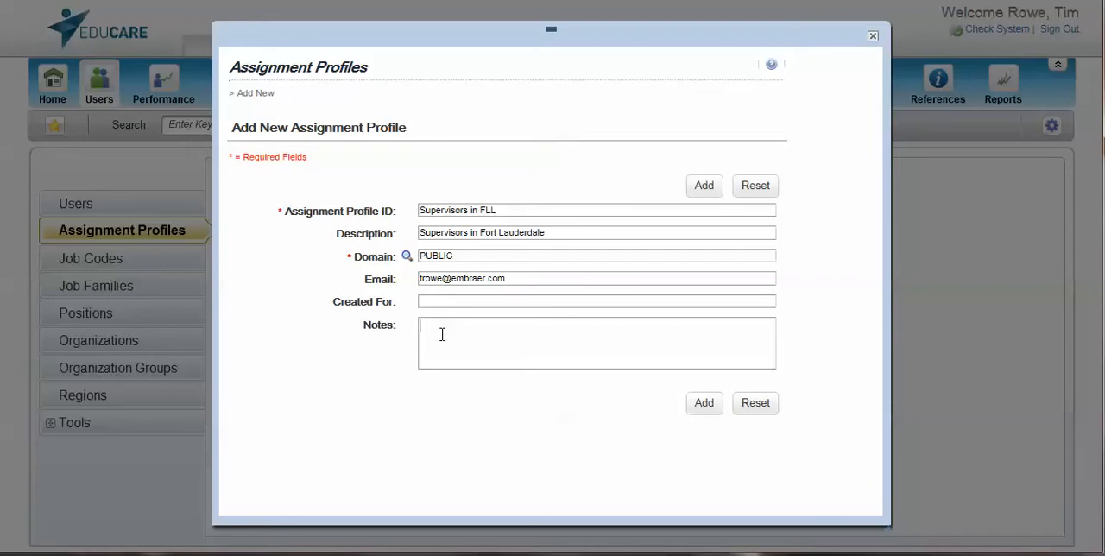
click(704, 403)
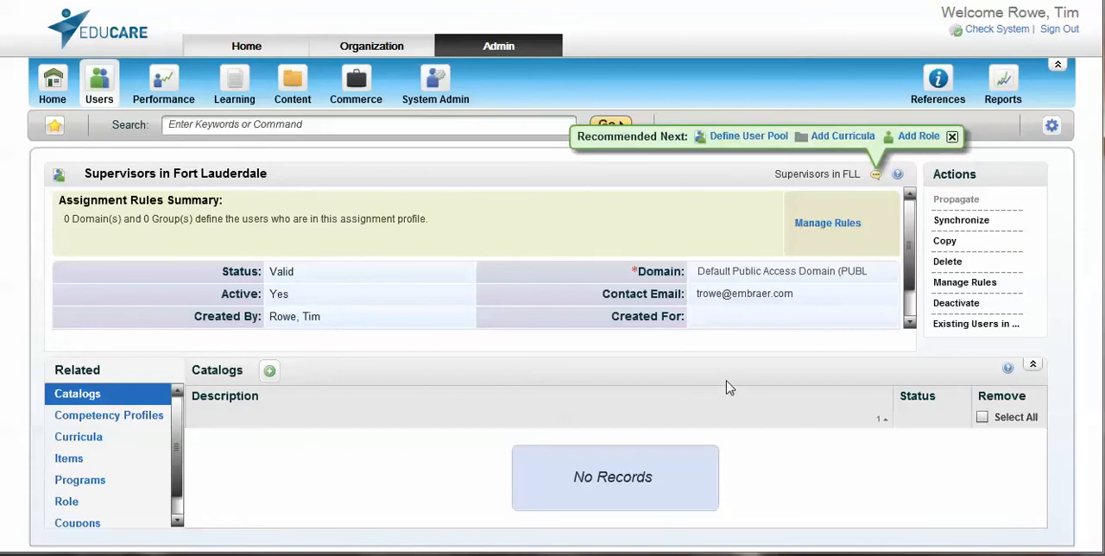
In the profile's assignment rules, search domains for "Fll" and add the Fort Lauderdale domain as top level only
click(822, 227)
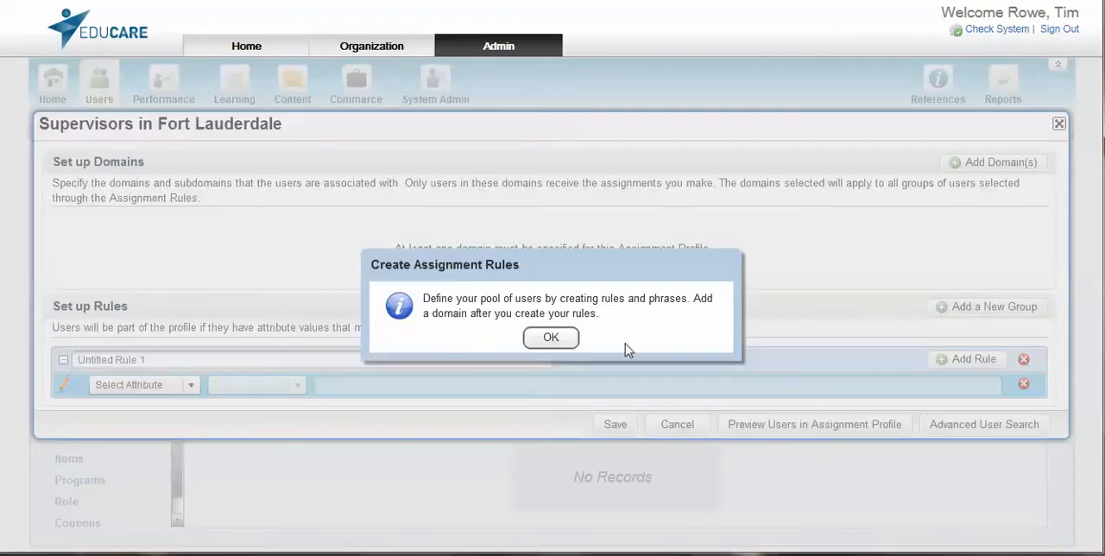
click(552, 339)
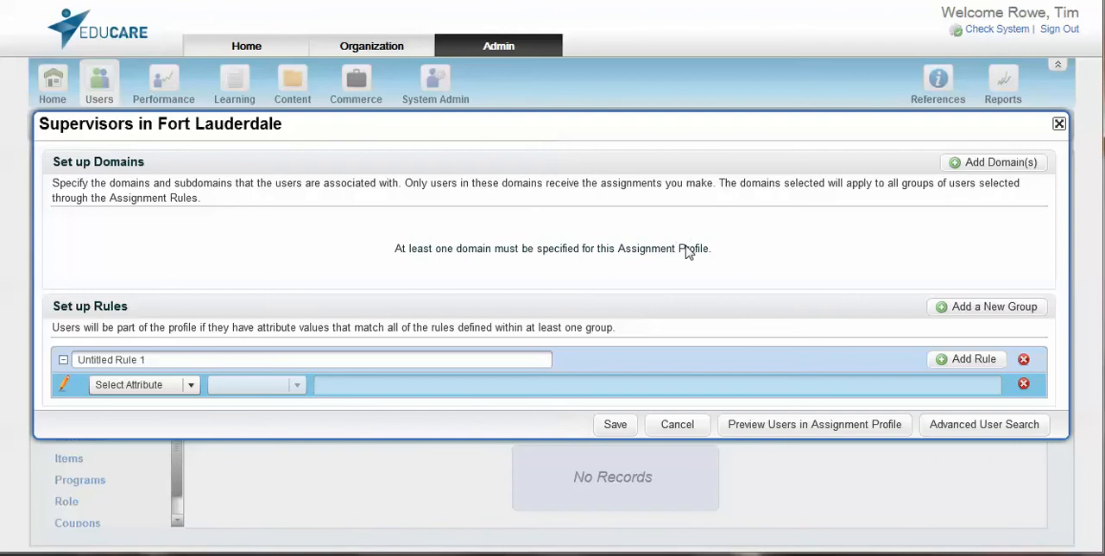
click(957, 165)
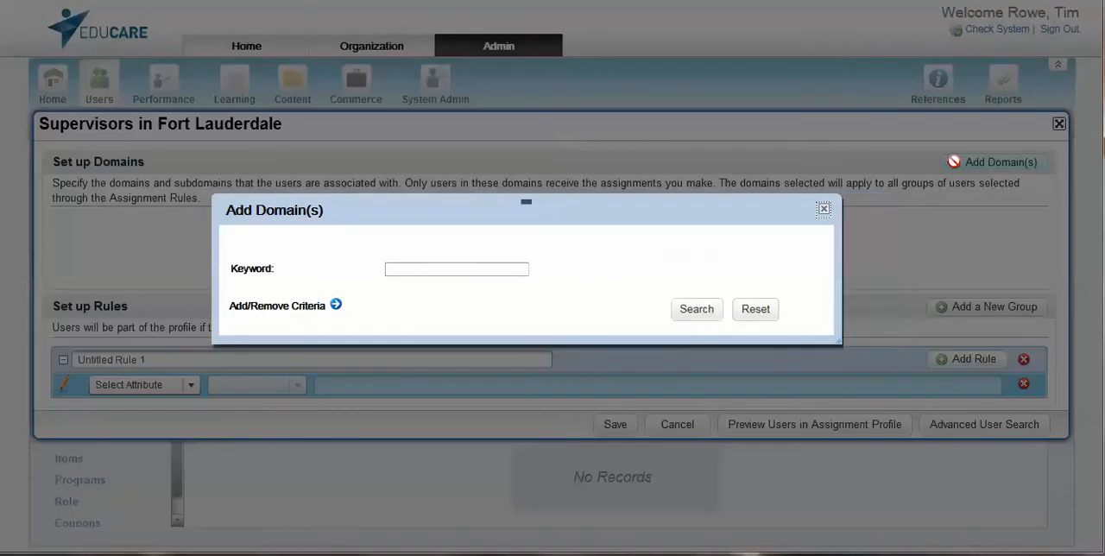
click(397, 269)
text(Fil)
click(690, 315)
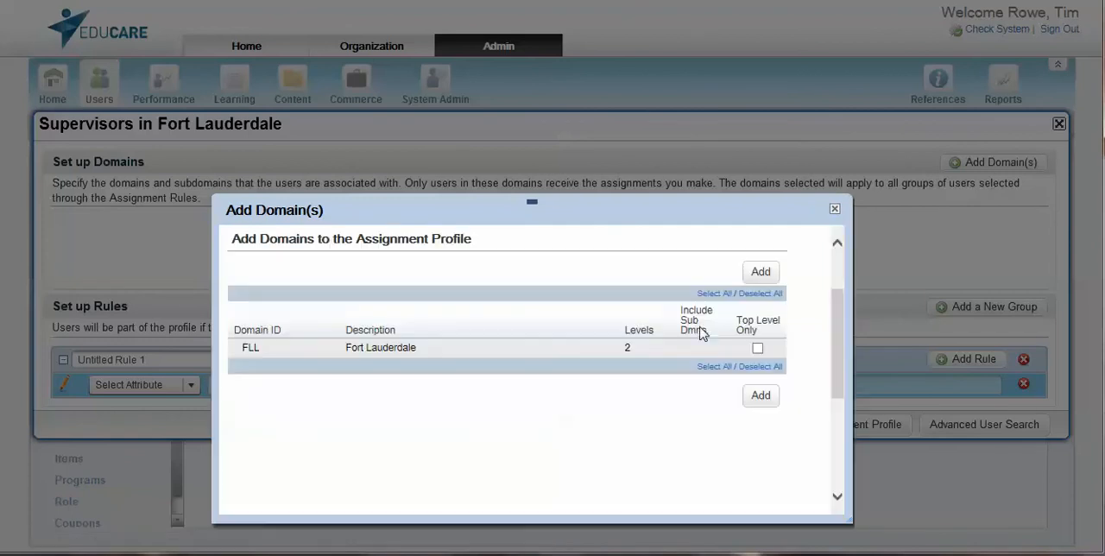
click(758, 349)
click(760, 397)
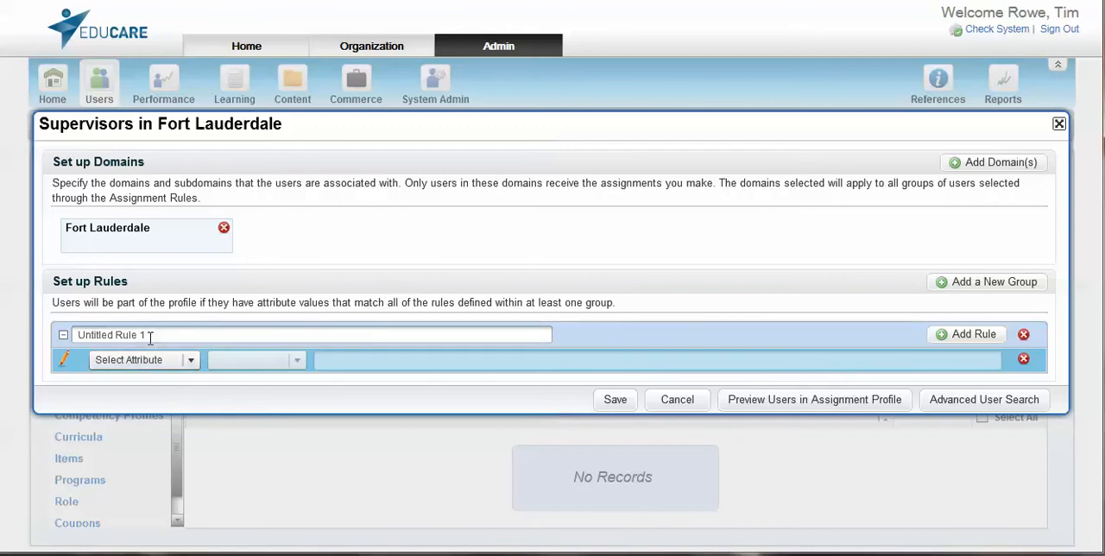
Rename the untitled rule group to "Supervisors"
drag(149, 334, 8, 339)
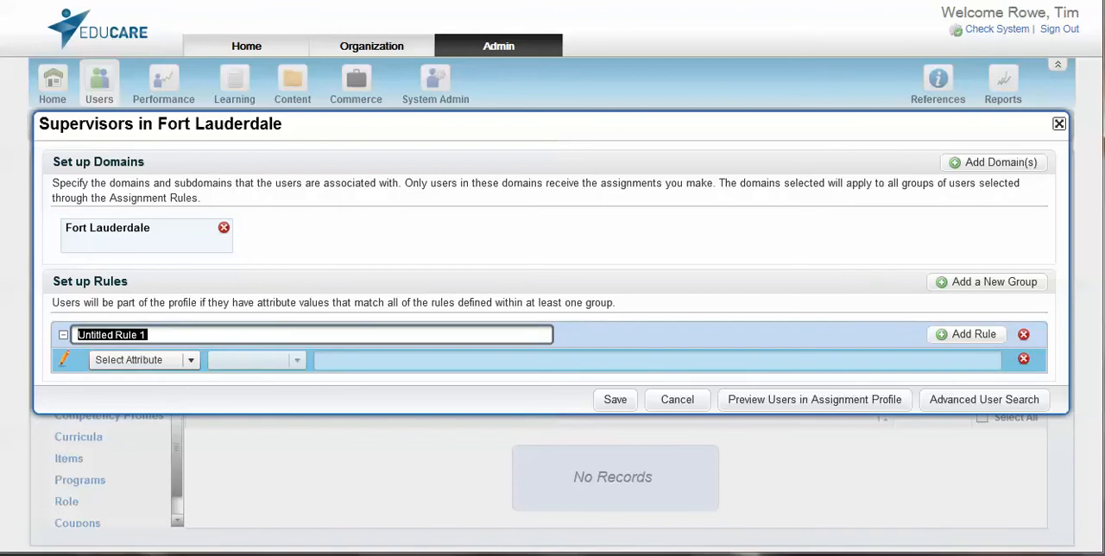
text(Sup)
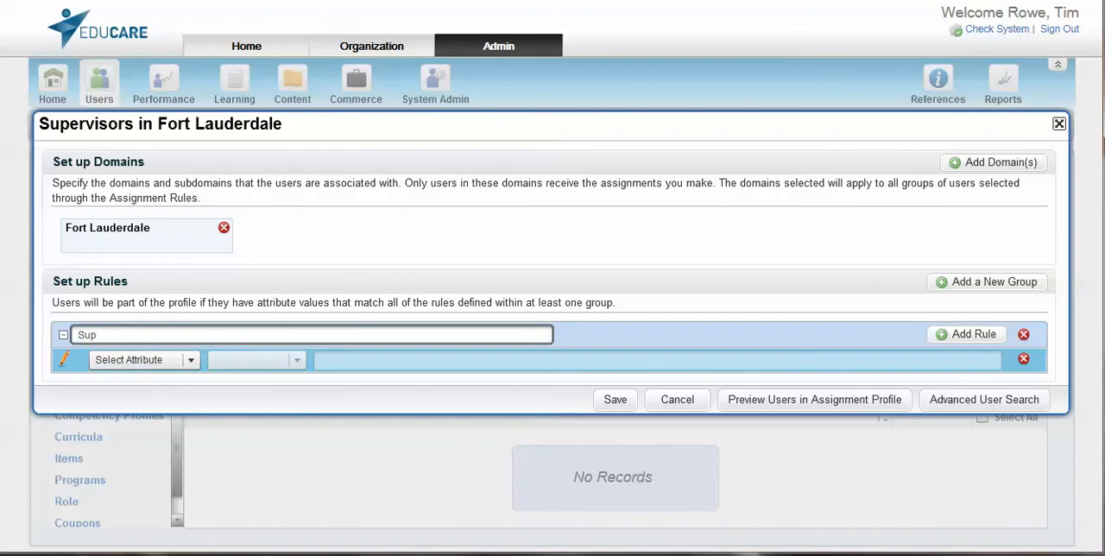
text(ervisors)
Define the group's rule as Is Supervisor Equals Yes and save the assignment rules
click(190, 361)
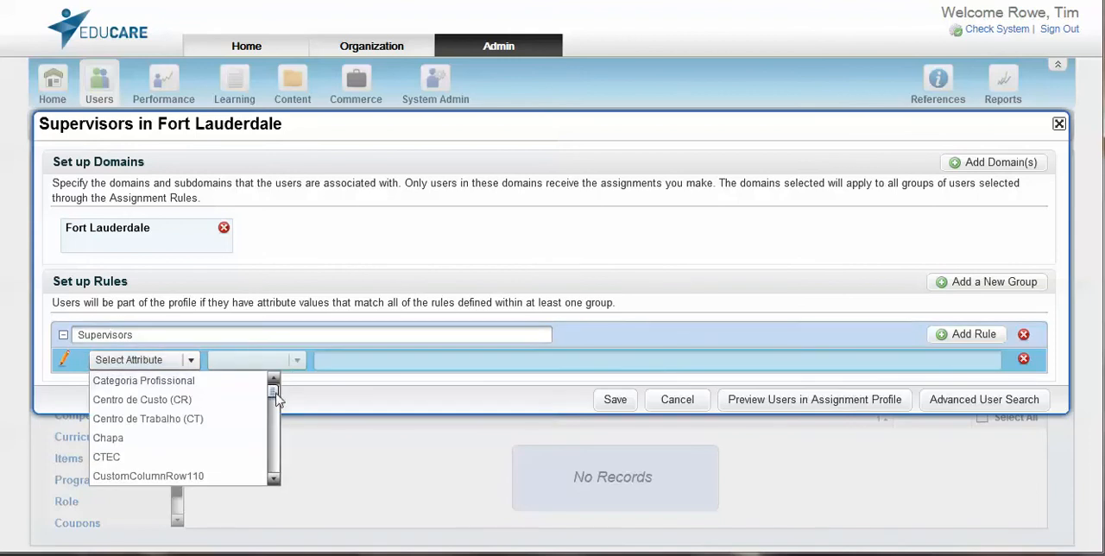
drag(273, 390, 273, 437)
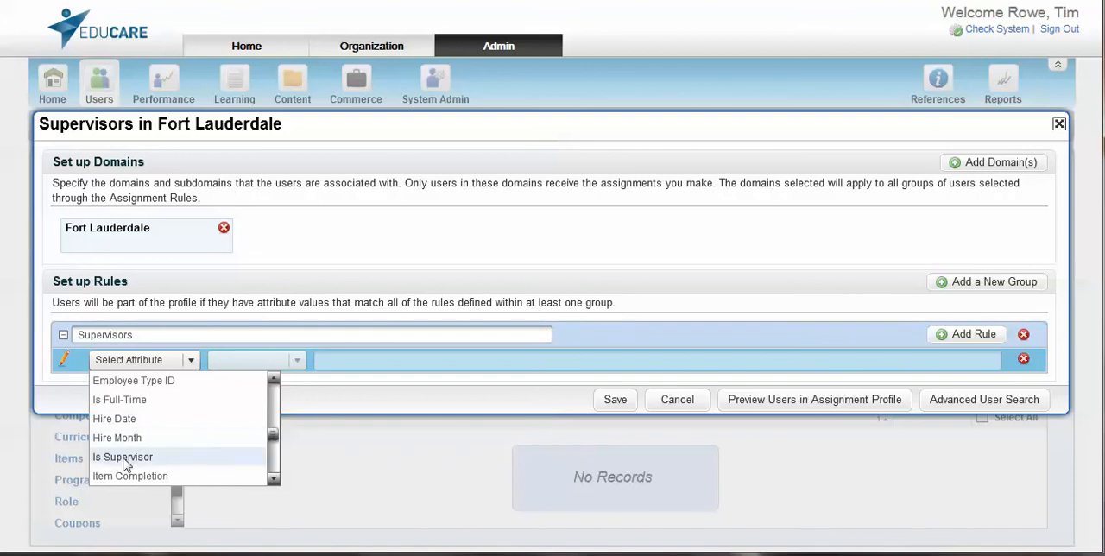
click(172, 457)
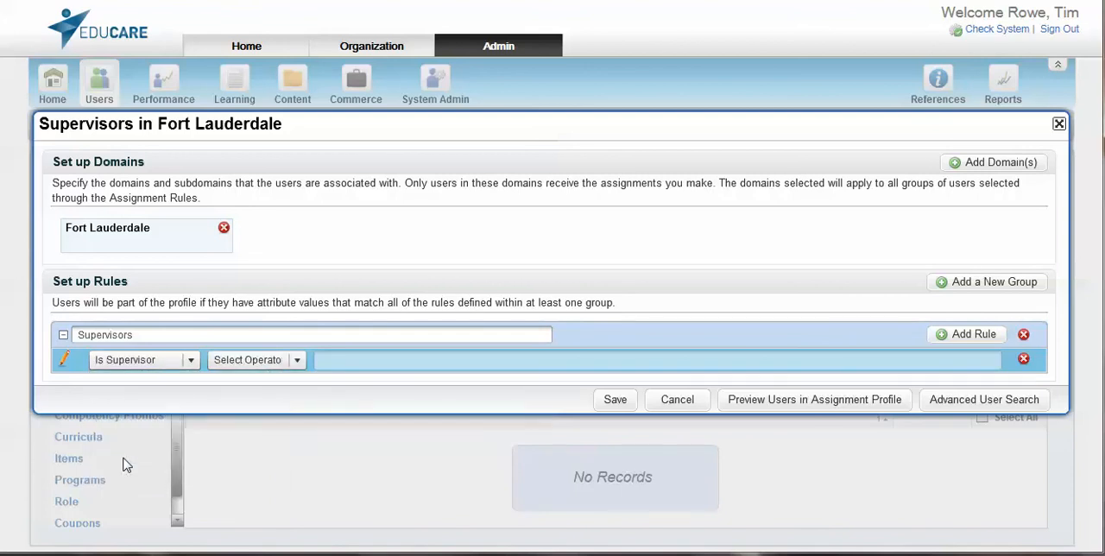
click(295, 363)
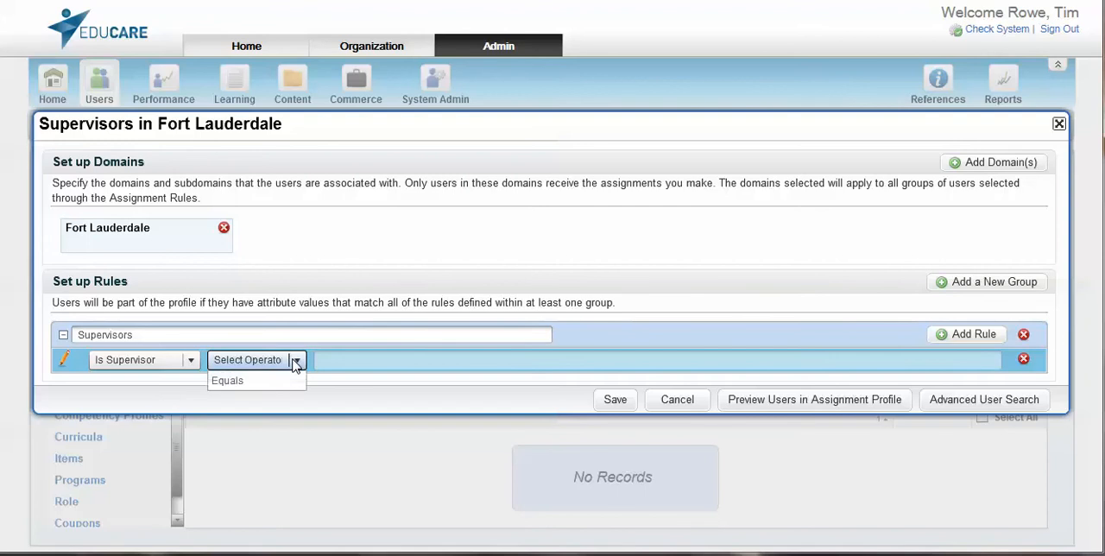
click(229, 384)
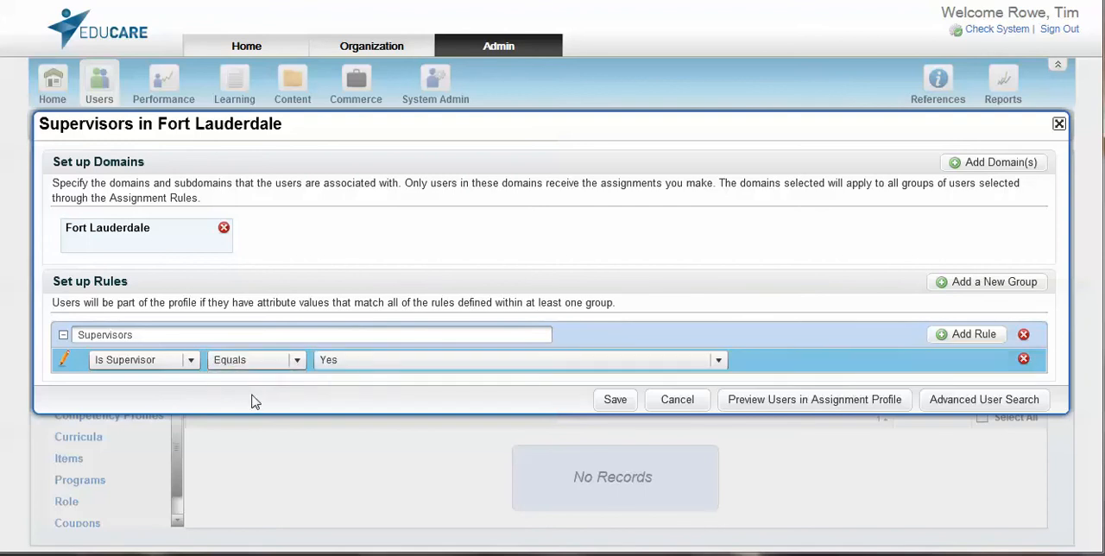
click(378, 361)
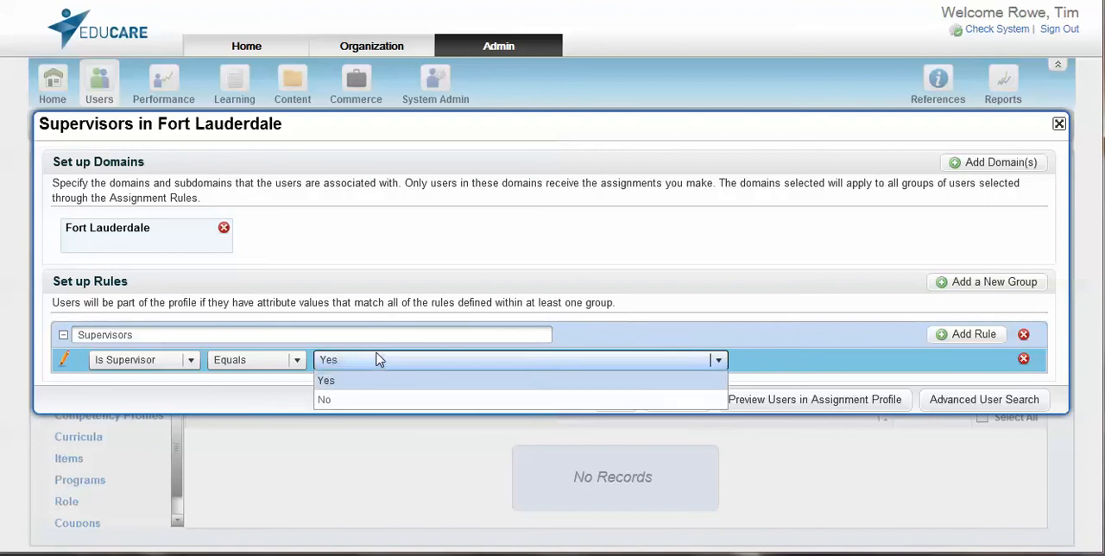
click(326, 381)
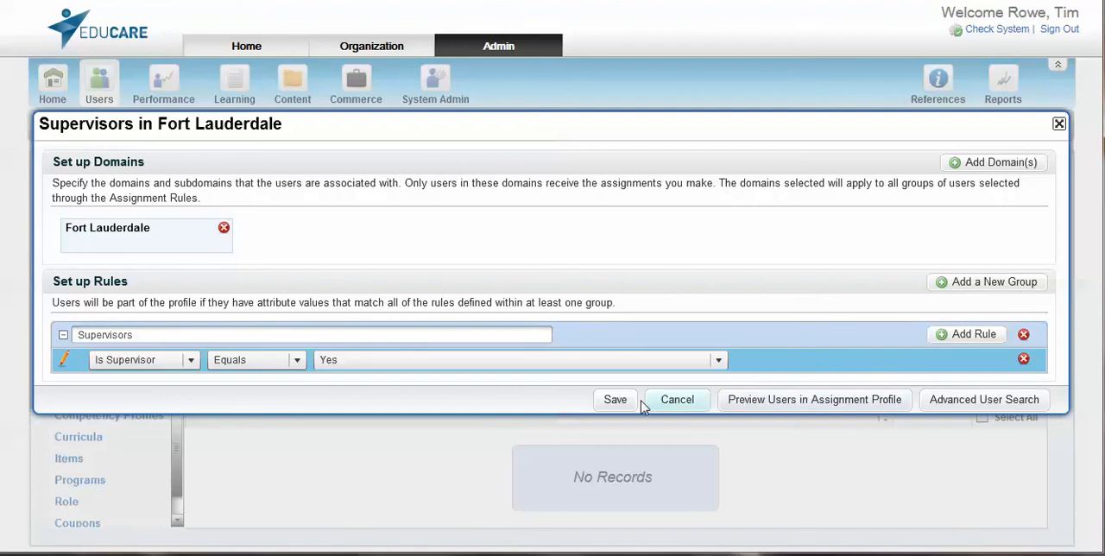
click(614, 400)
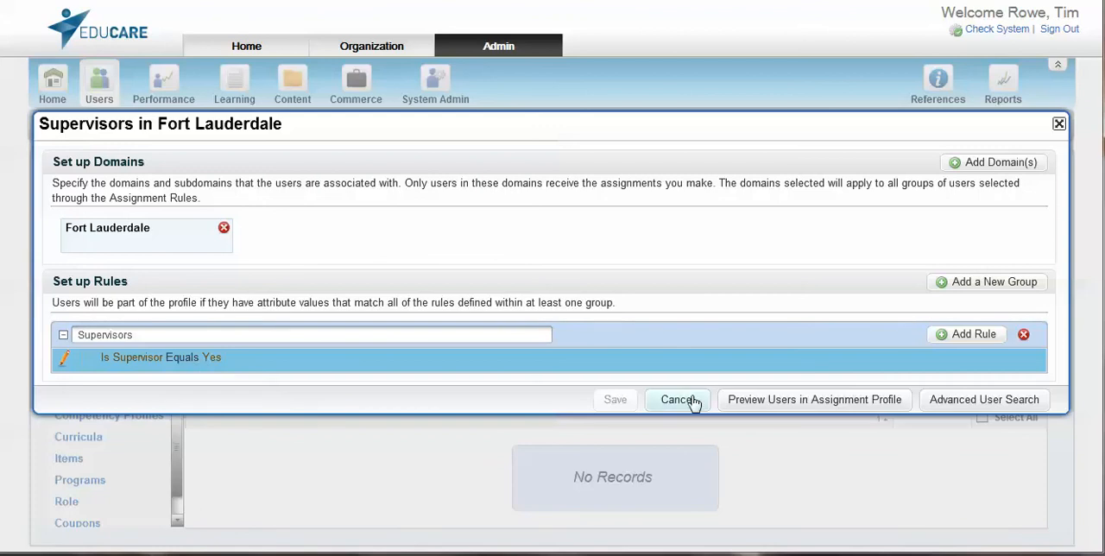
Preview the users in the assignment profile through to the end of the list, then close the preview and the rules editor
click(792, 401)
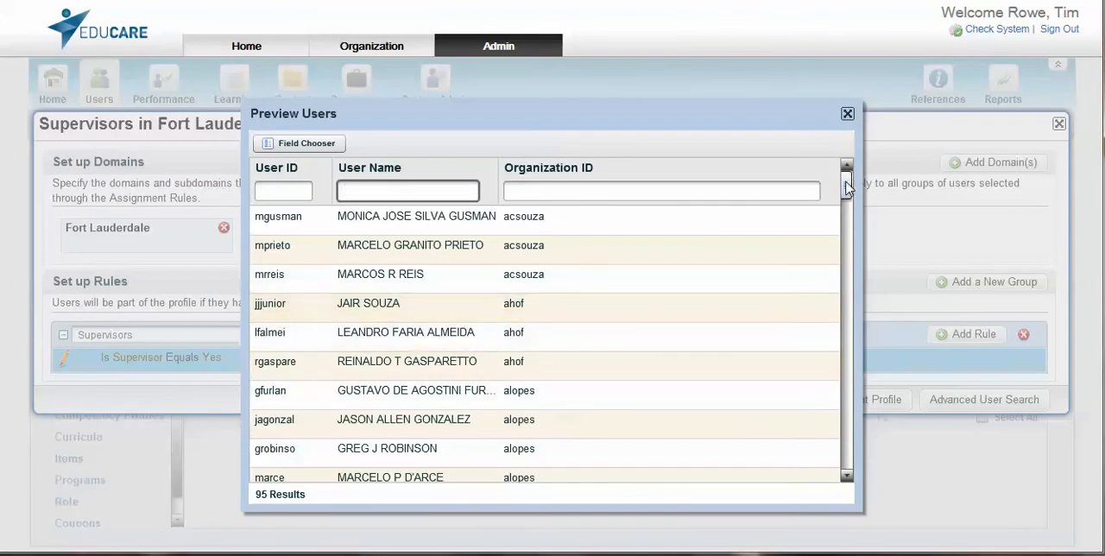
drag(845, 186, 843, 463)
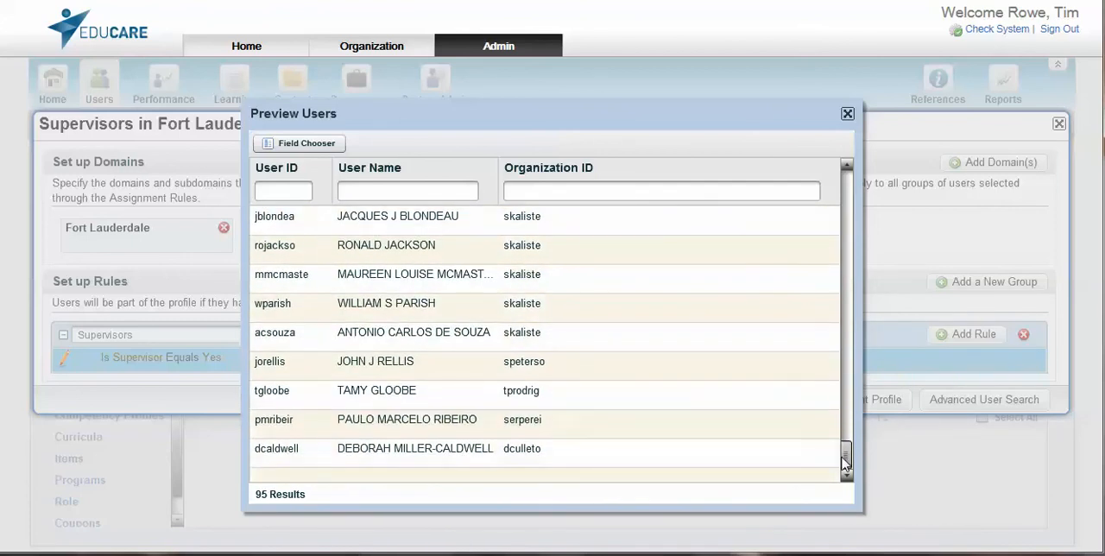
click(848, 113)
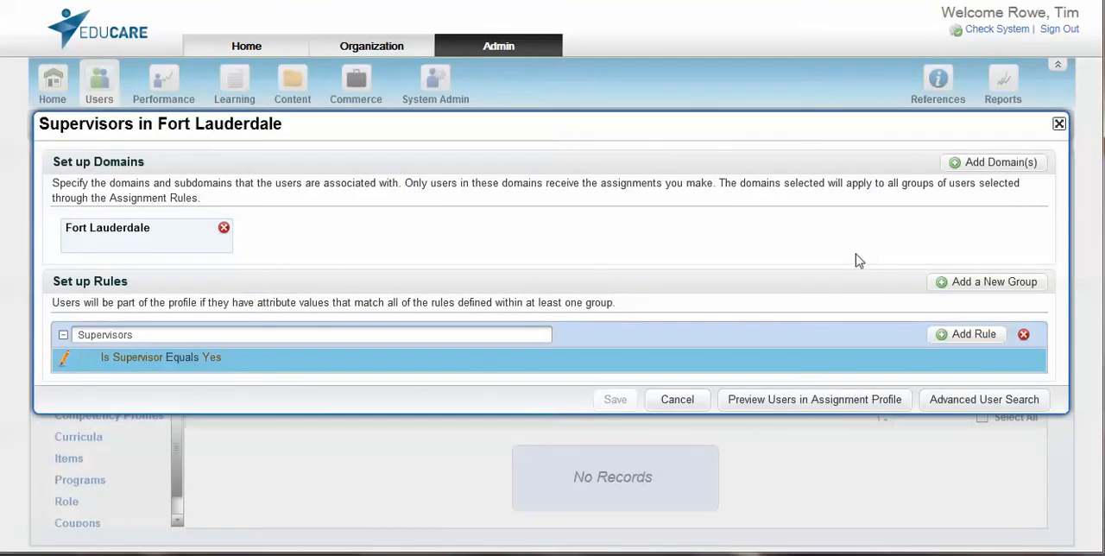
click(1058, 124)
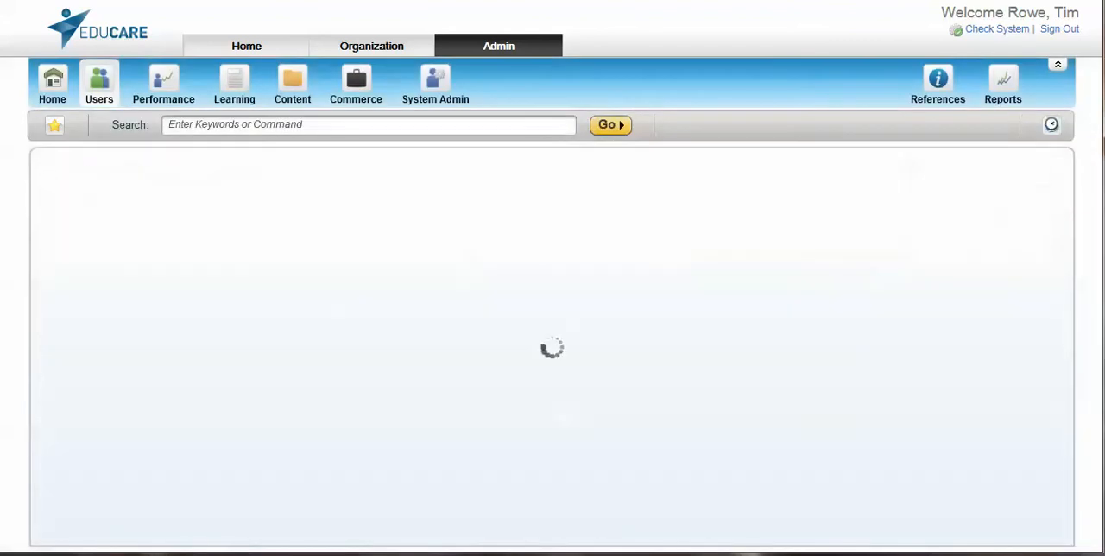